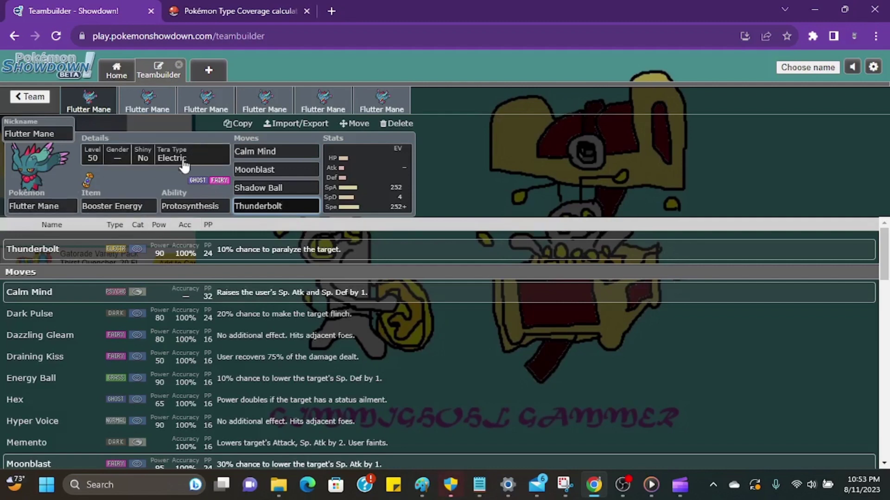
Show the Popular items list for the Booster Energy Flutter Mane
{"action": "left_click", "coordinate": [143, 204]}
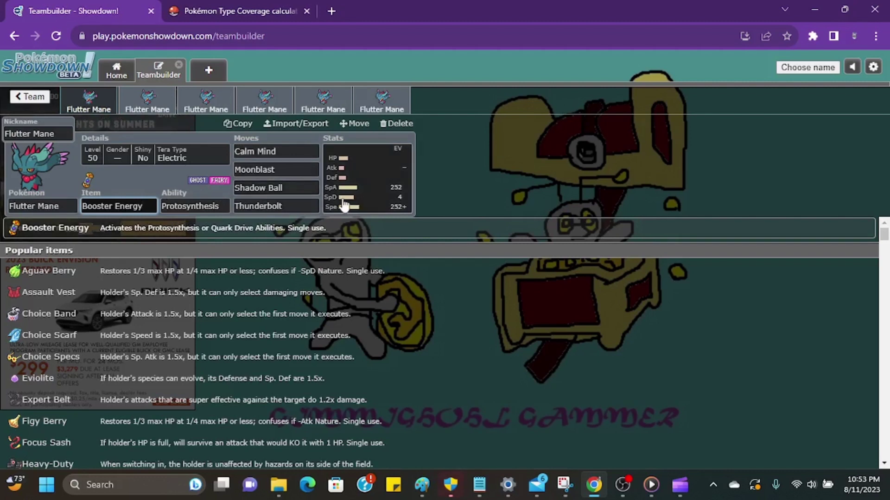
View the Timid 252 SpA / 4 SpD / 252+ Spe spread, then return to the Calm Mind move
{"action": "left_click", "coordinate": [386, 203]}
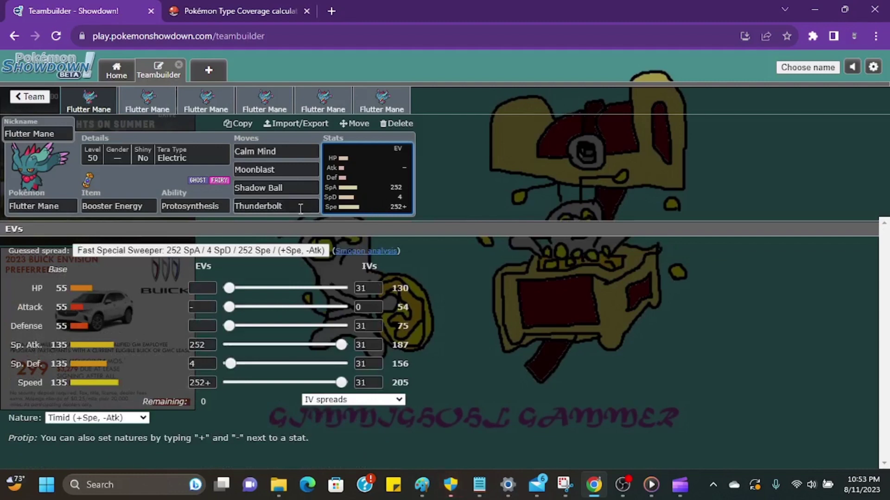
{"action": "left_click", "coordinate": [292, 155]}
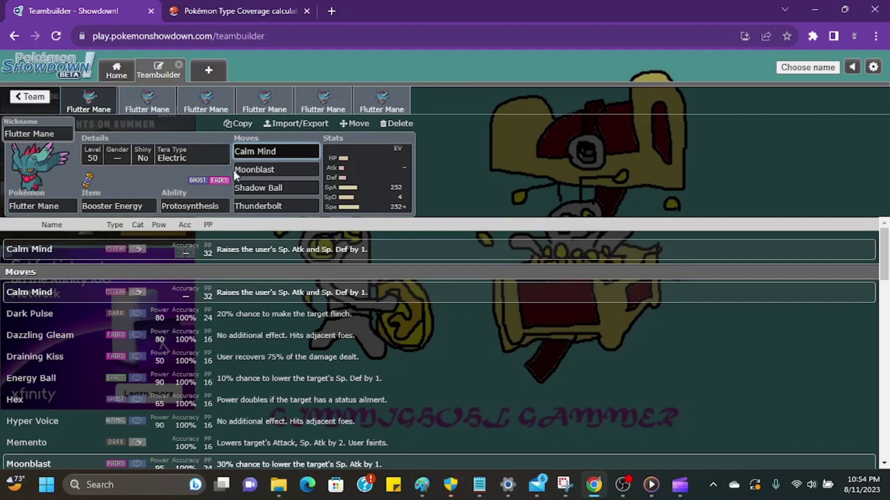
Inspect Thunderbolt, Shadow Ball and the EVs, then open the Tera Normal second Flutter Mane
{"action": "left_click", "coordinate": [271, 205]}
{"action": "left_click", "coordinate": [281, 185]}
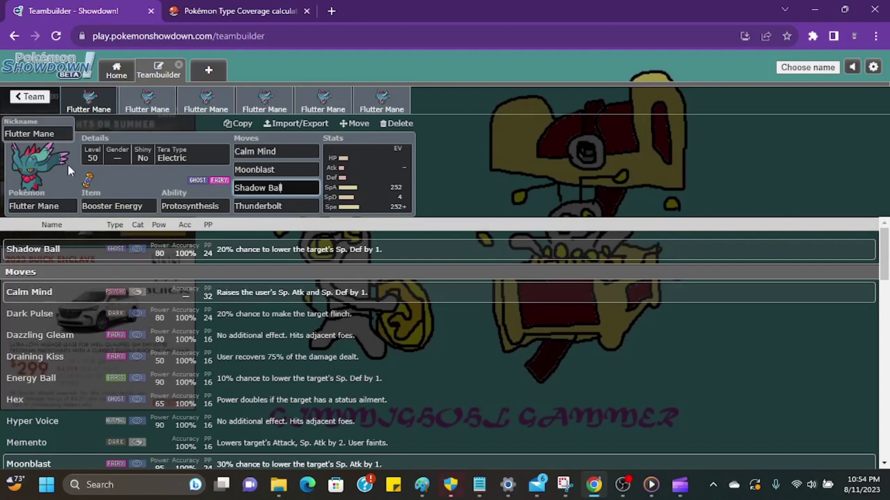
{"action": "left_click", "coordinate": [373, 204]}
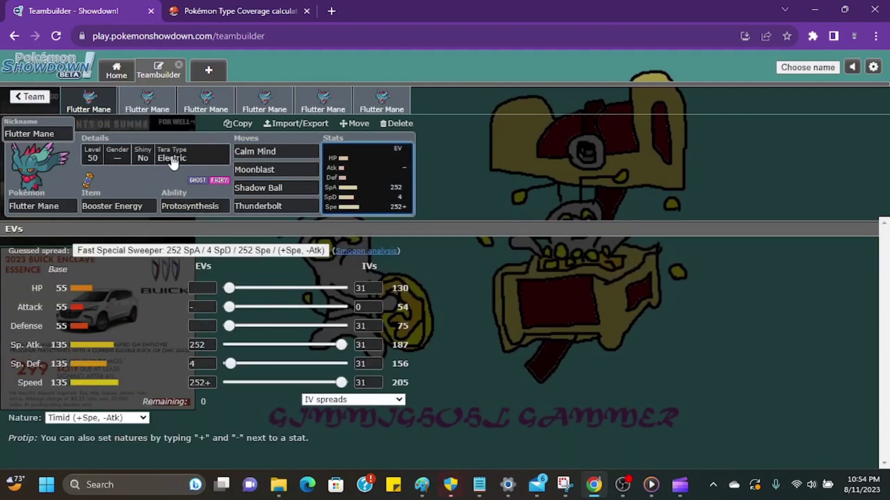
{"action": "left_click", "coordinate": [281, 204]}
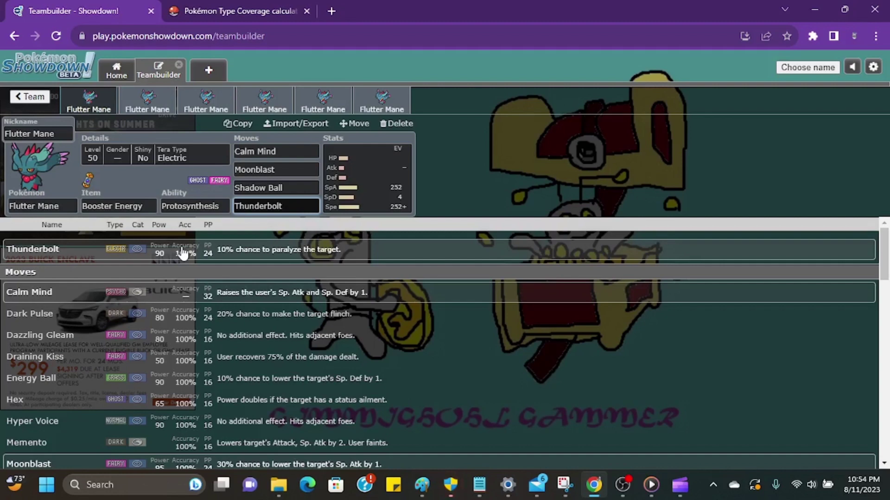
{"action": "left_click", "coordinate": [155, 100]}
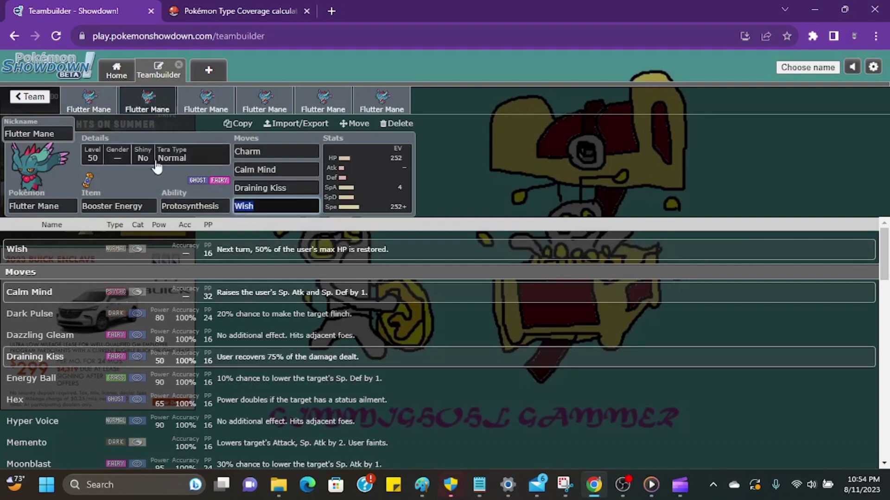
{"action": "left_click", "coordinate": [126, 205]}
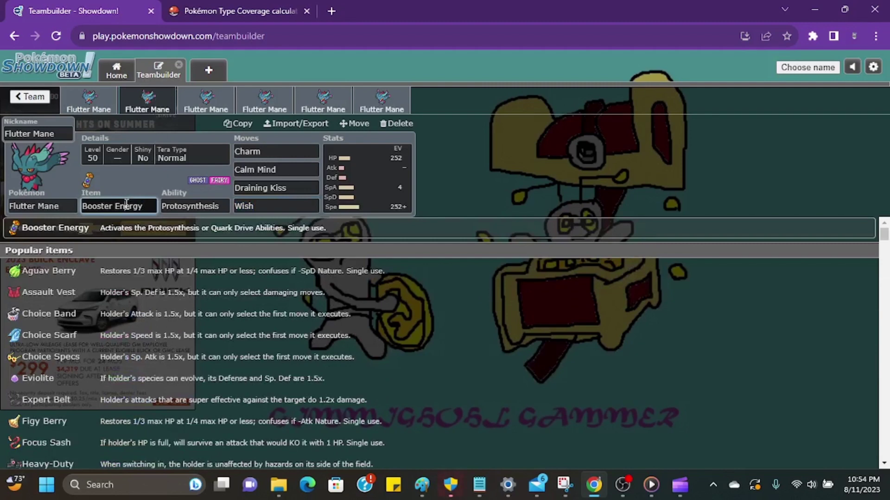
{"action": "left_click", "coordinate": [279, 151]}
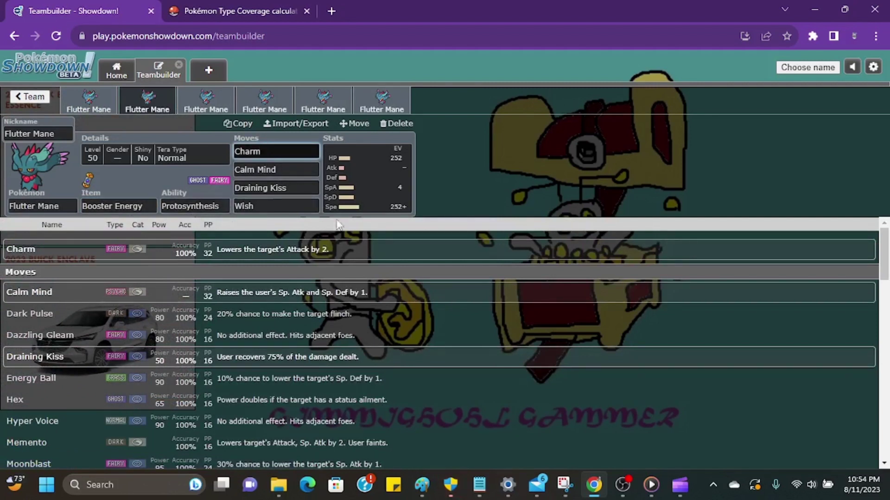
{"action": "left_click", "coordinate": [277, 170]}
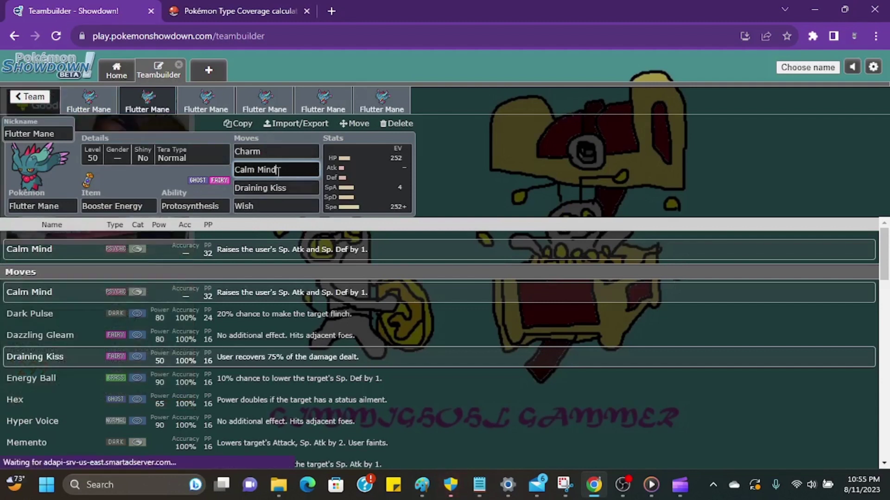
{"action": "left_click", "coordinate": [254, 208]}
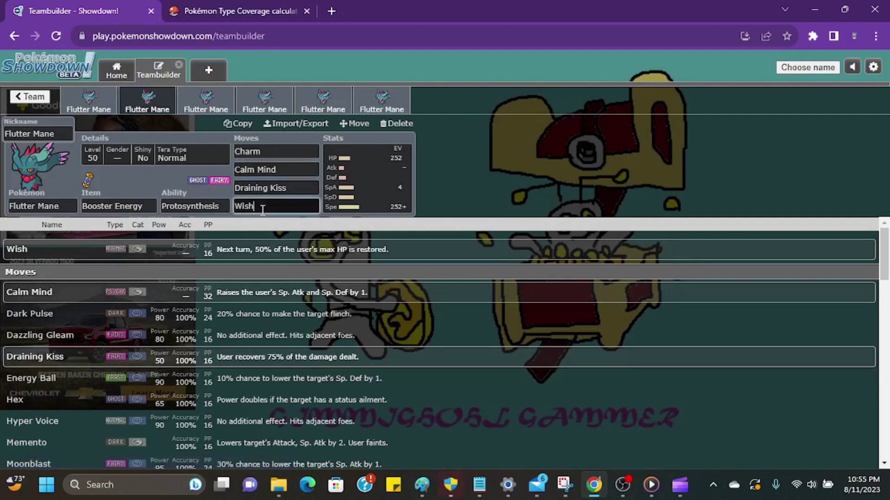
{"action": "left_click", "coordinate": [260, 152]}
{"action": "left_click", "coordinate": [272, 170]}
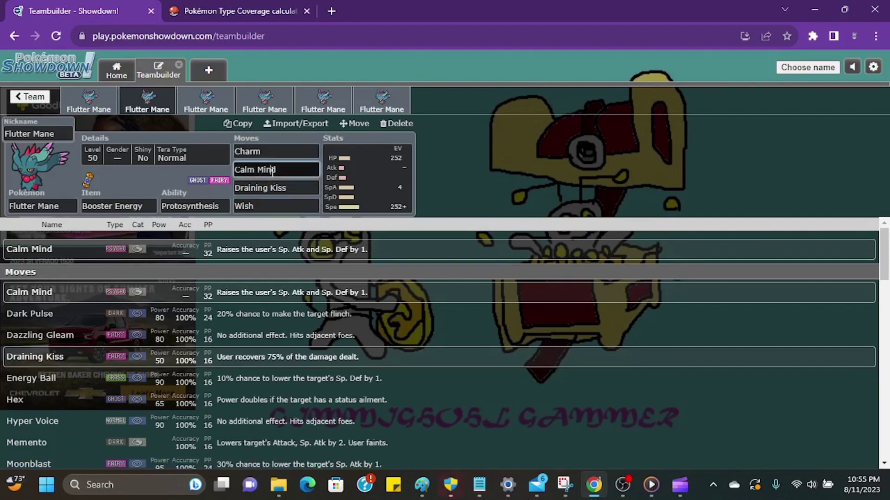
{"action": "left_click", "coordinate": [267, 188]}
{"action": "left_click", "coordinate": [260, 206]}
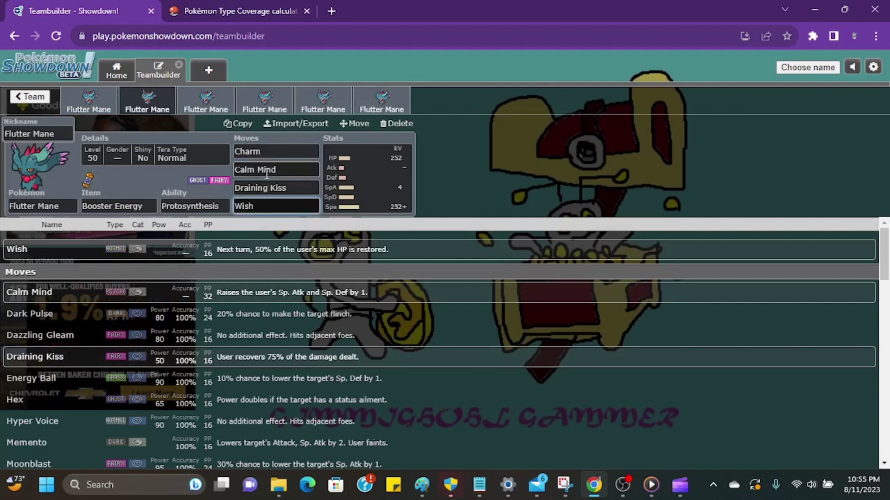
{"action": "left_click", "coordinate": [267, 169]}
{"action": "key", "text": "shift+Tab"}
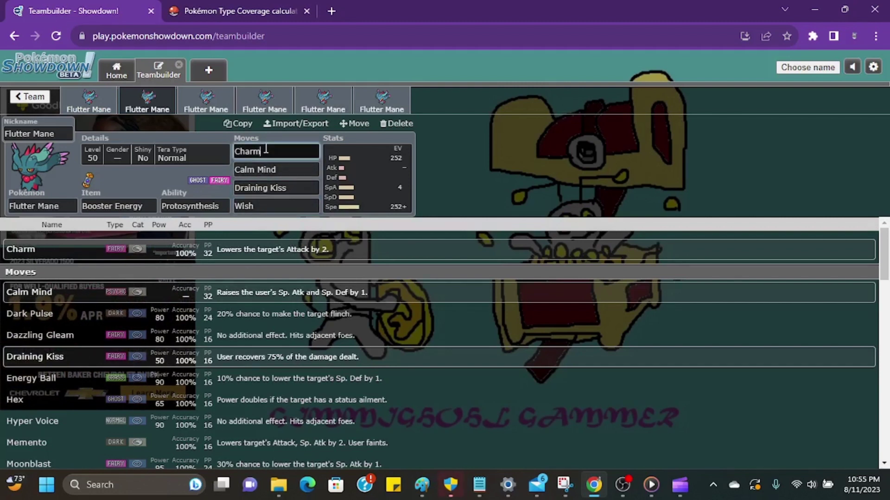
{"action": "left_click", "coordinate": [262, 187]}
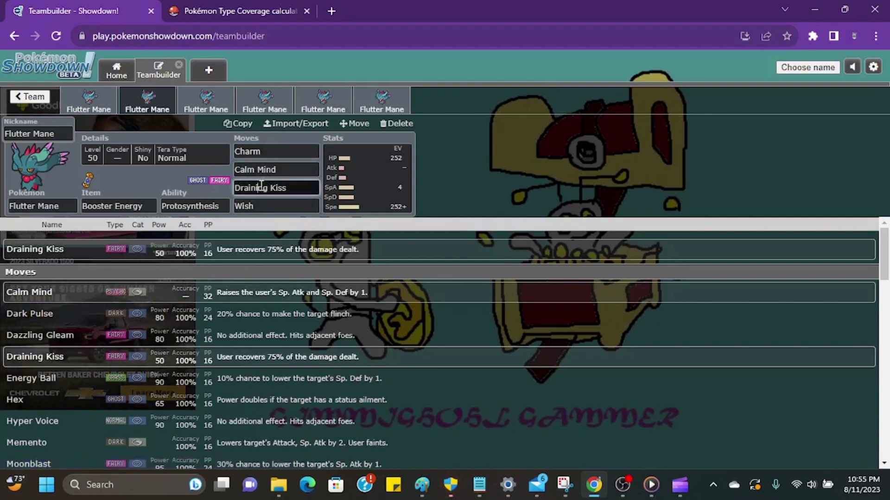
{"action": "left_click", "coordinate": [252, 152]}
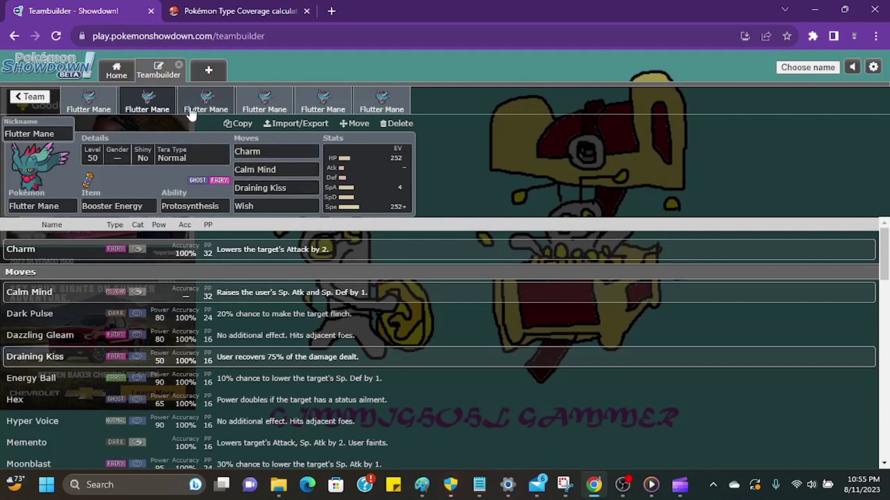
Replace Wish with Pain Split on the second set, then open the Focus Sash third set
{"action": "left_click", "coordinate": [264, 206]}
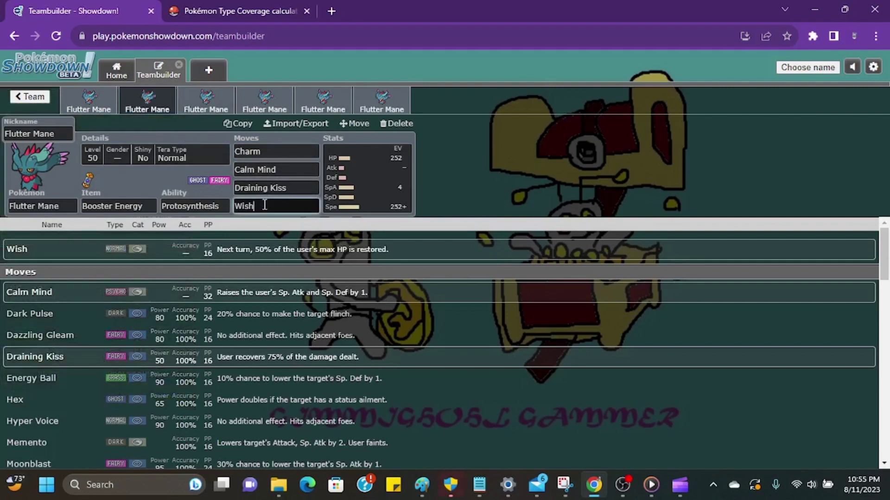
{"action": "key", "text": "BackSpace"}
{"action": "type", "text": "pain"}
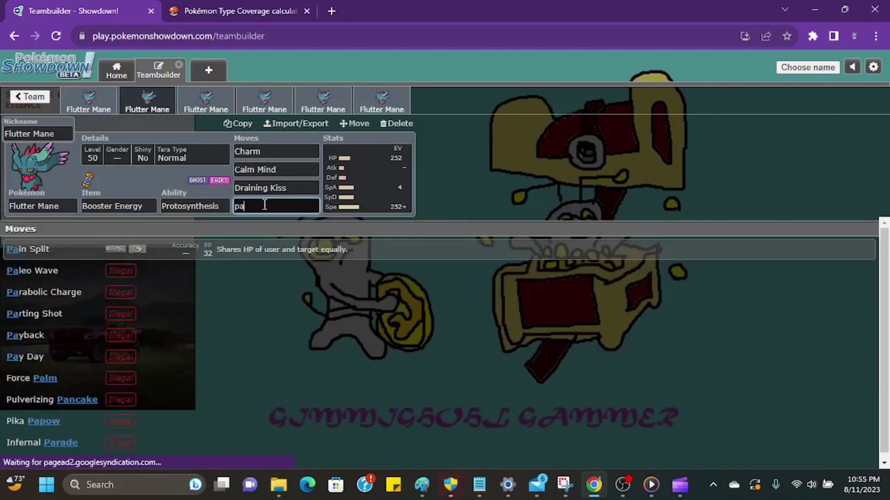
{"action": "left_click", "coordinate": [255, 251]}
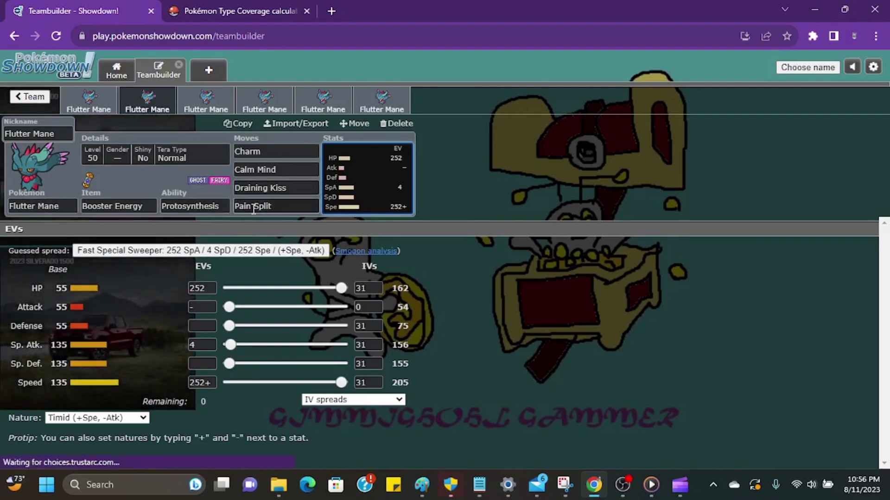
{"action": "left_click", "coordinate": [204, 109]}
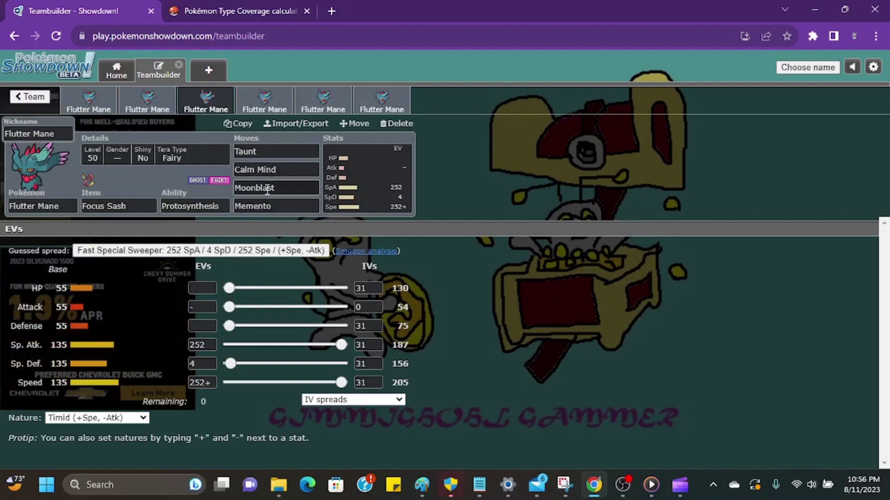
Inspect the Taunt and Moonblast moves on the Focus Sash Flutter Mane
{"action": "left_click", "coordinate": [283, 151]}
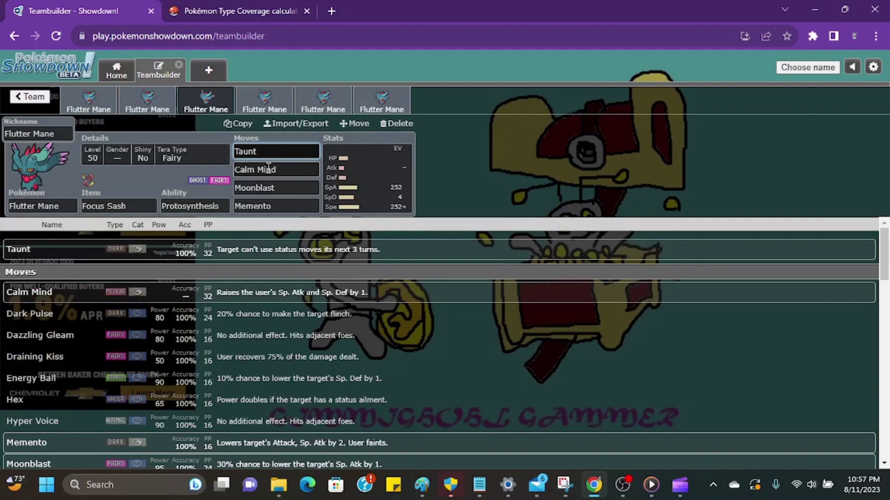
{"action": "left_click", "coordinate": [268, 186]}
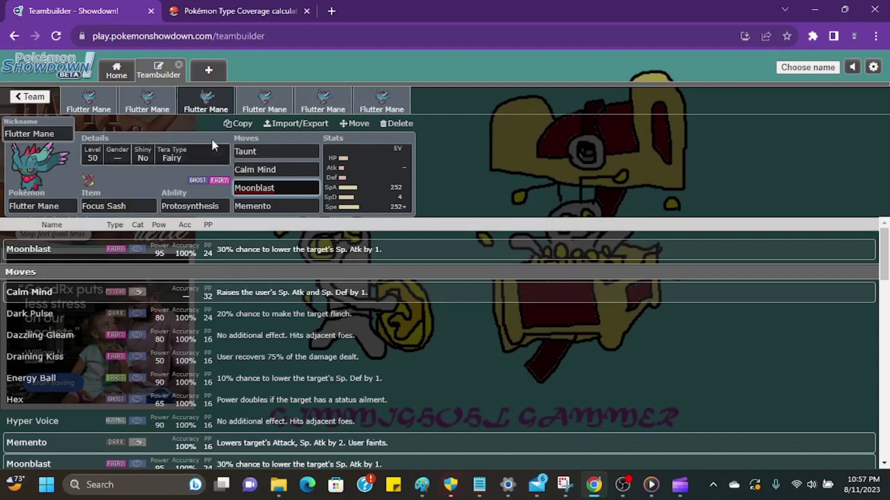
Open the Choice Specs Flutter Mane and inspect its Power Gem and Psyshock moves
{"action": "left_click", "coordinate": [263, 106]}
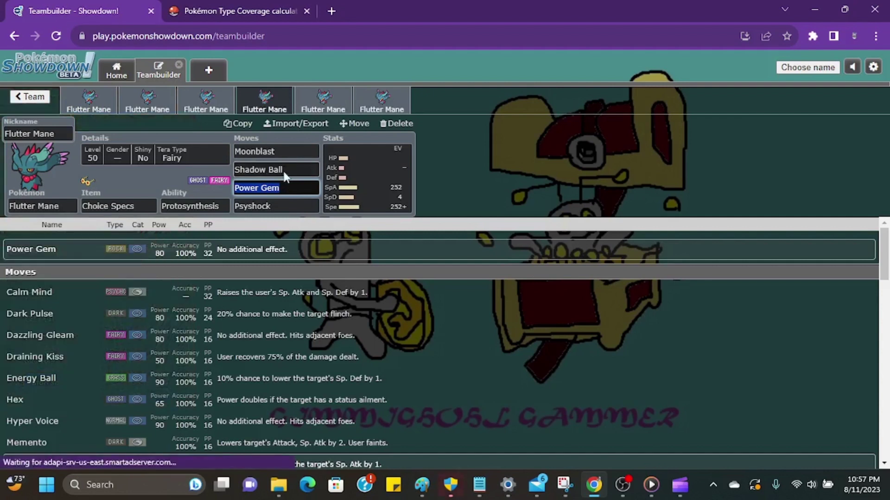
{"action": "left_click", "coordinate": [278, 184]}
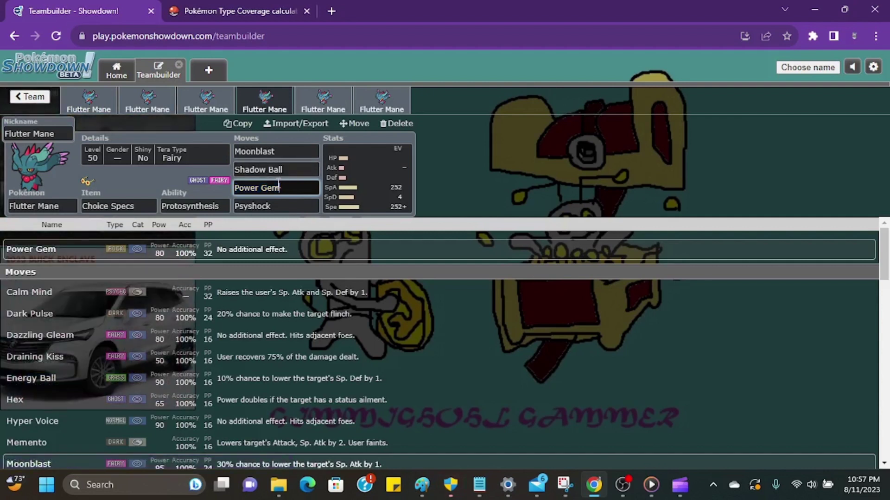
{"action": "left_click", "coordinate": [272, 205]}
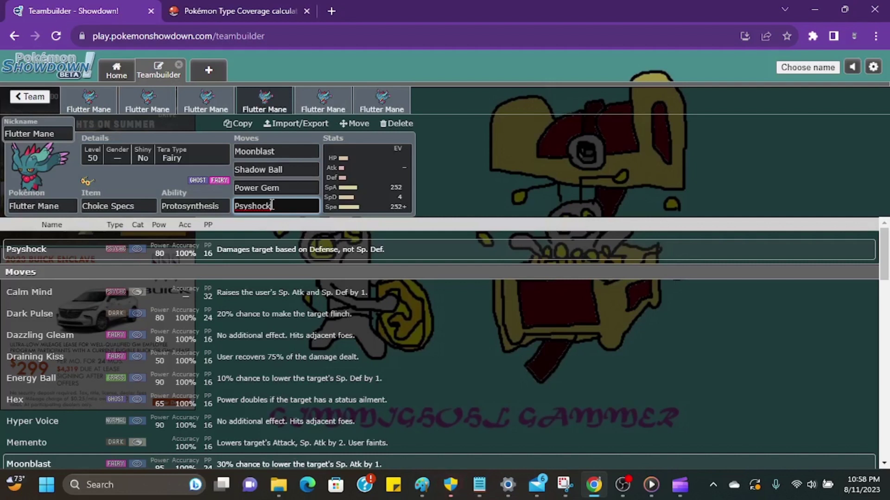
Open the fifth Flutter Mane set and inspect its Taunt and Pain Split moves
{"action": "left_click", "coordinate": [327, 93]}
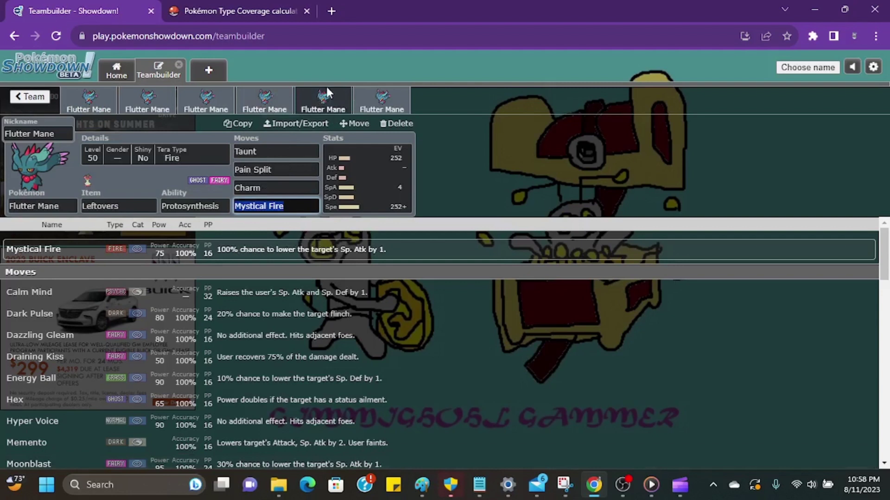
{"action": "left_click", "coordinate": [281, 105]}
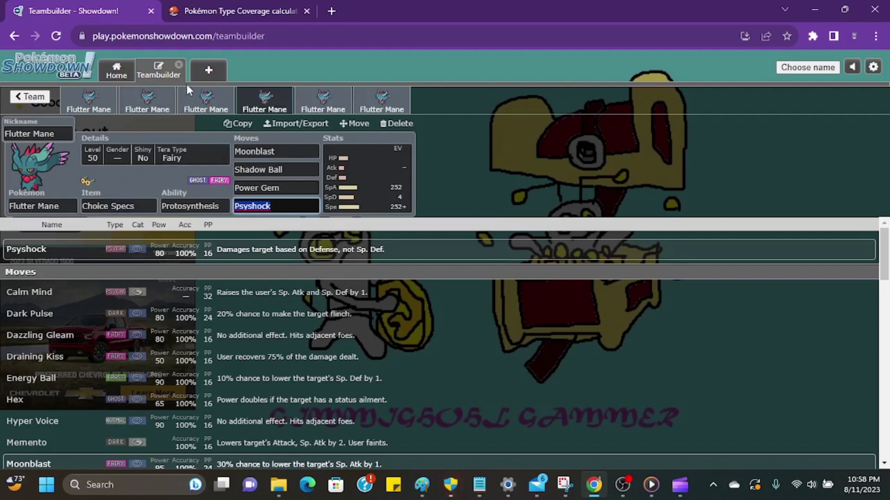
{"action": "left_click", "coordinate": [325, 107]}
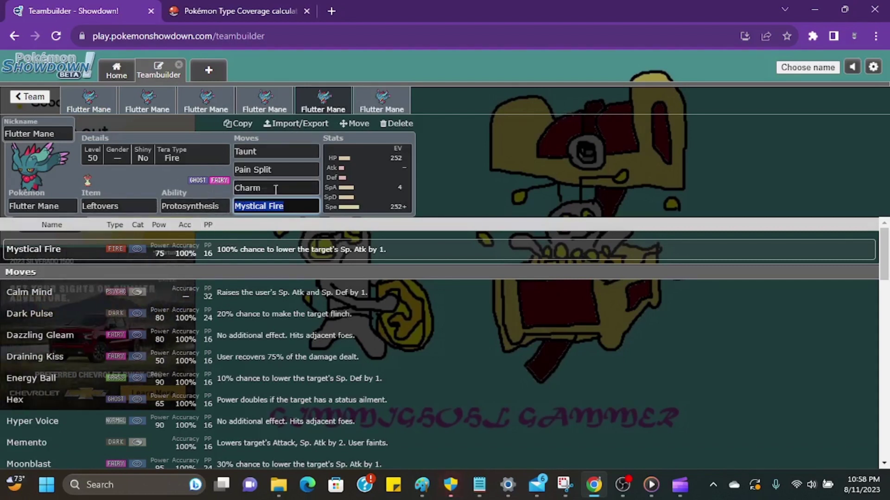
{"action": "left_click", "coordinate": [284, 152]}
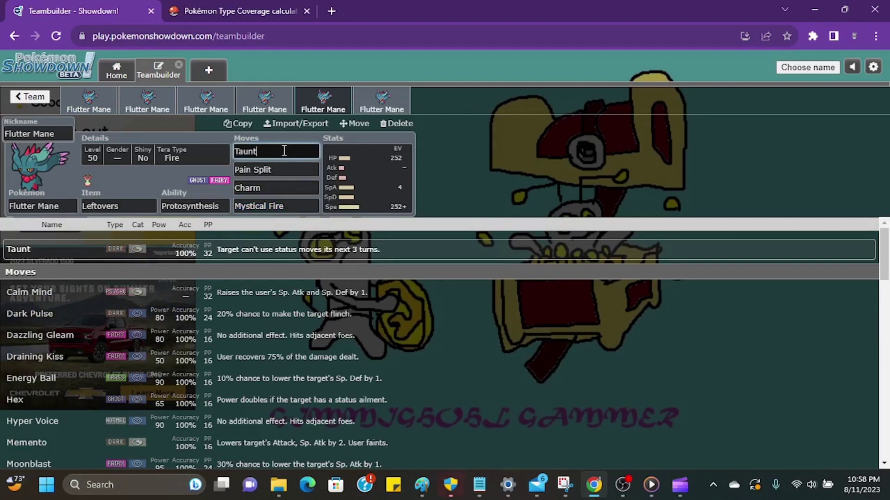
{"action": "left_click", "coordinate": [284, 167]}
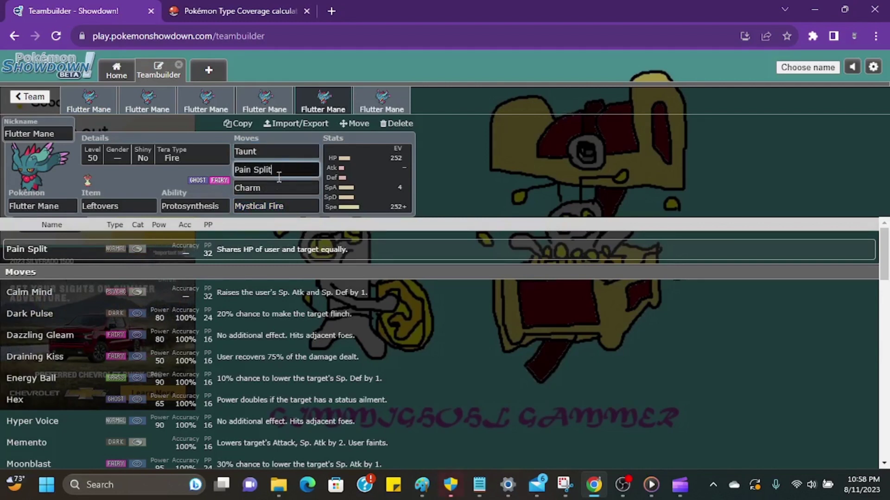
Inspect Charm, Mystical Fire and the 252 HP / 252 Speed spread, then open the Tera Electric set
{"action": "left_click", "coordinate": [275, 185]}
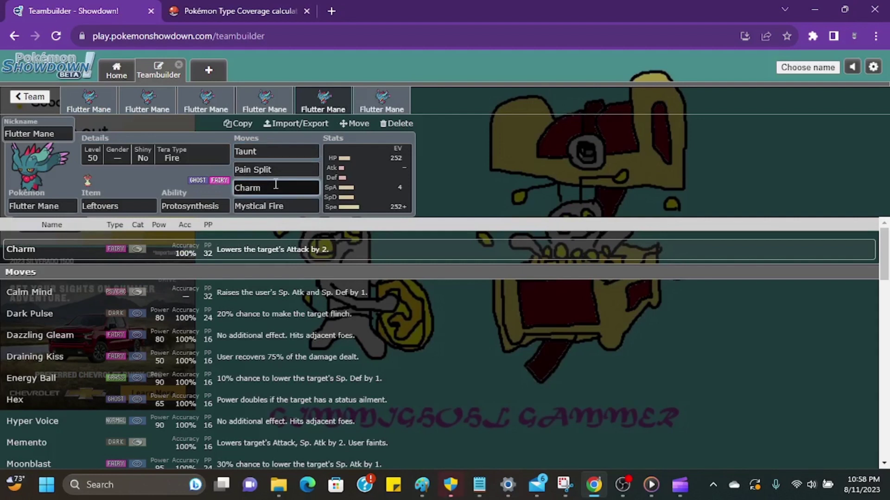
{"action": "left_click", "coordinate": [291, 206]}
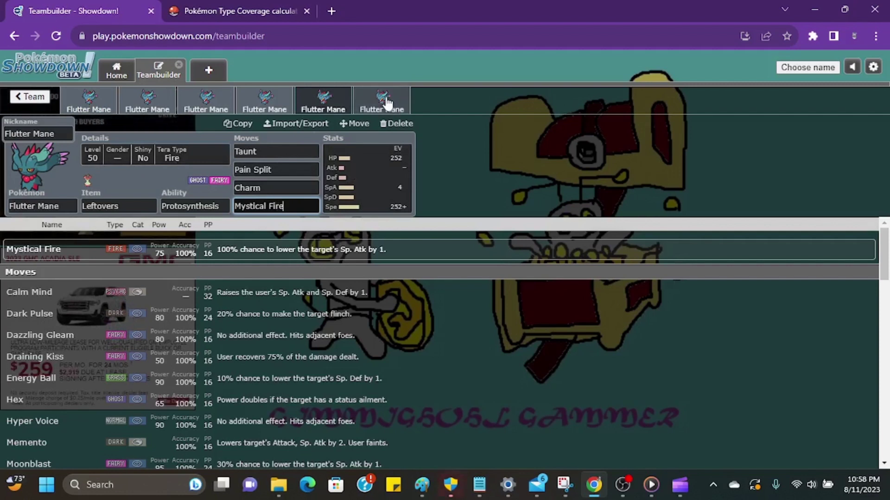
{"action": "left_click", "coordinate": [369, 176]}
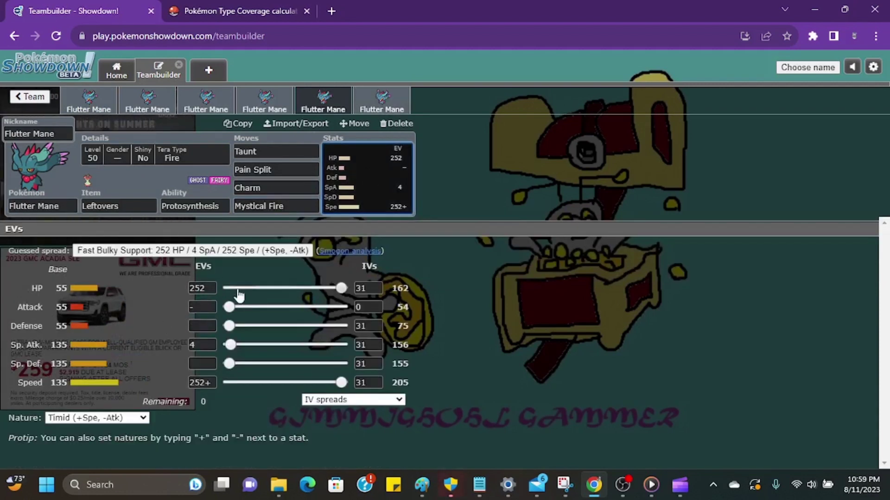
{"action": "left_click", "coordinate": [380, 103]}
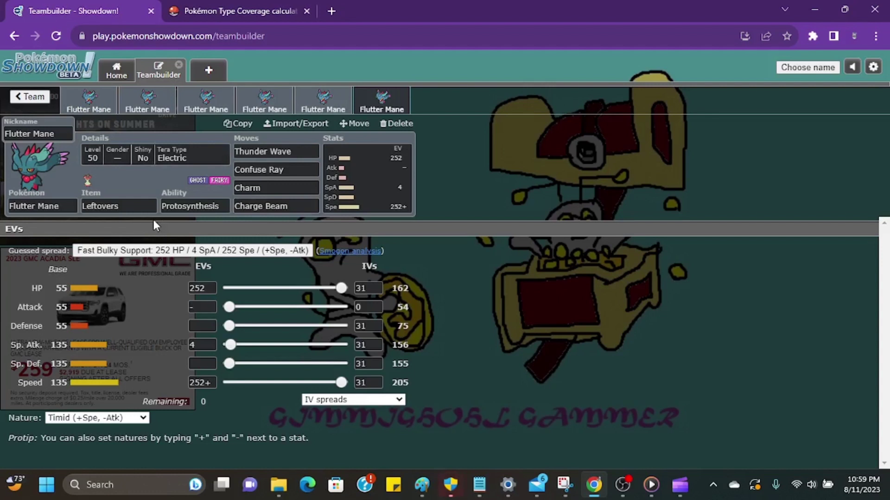
Inspect Charge Beam, Thunder Wave, Charm and the EV spread, then return to the Choice Specs set
{"action": "left_click", "coordinate": [286, 203]}
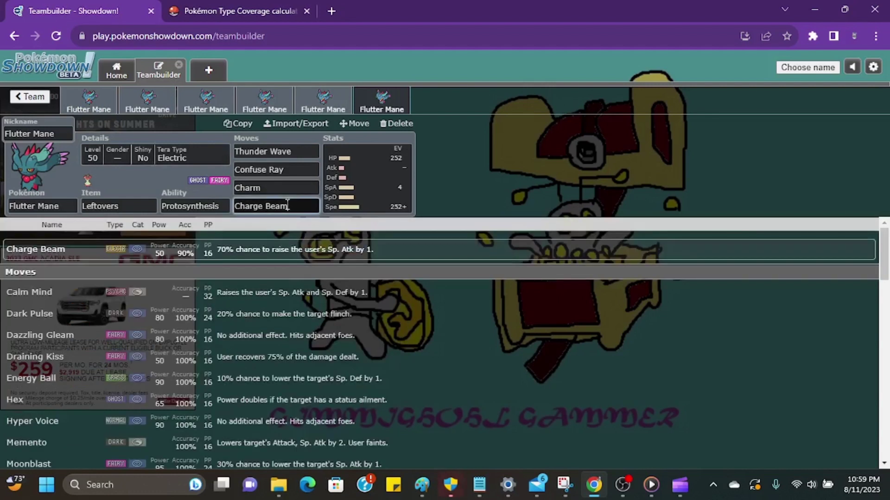
{"action": "left_click", "coordinate": [310, 149]}
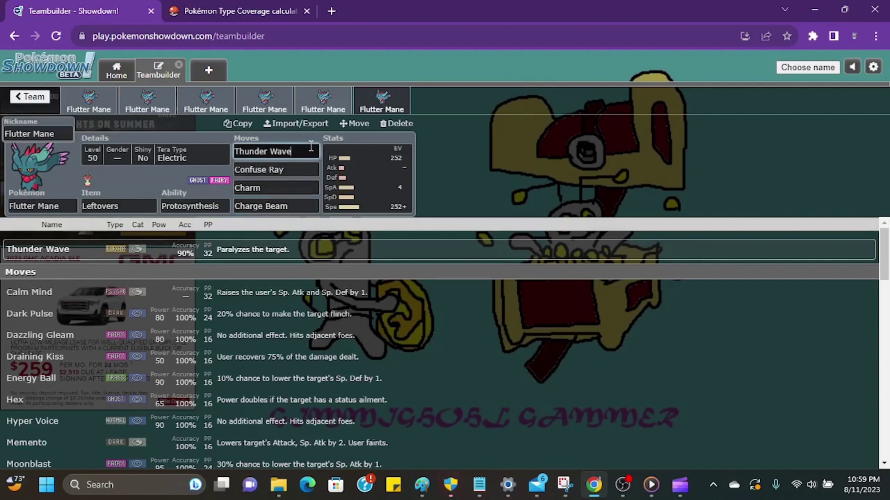
{"action": "left_click", "coordinate": [275, 186]}
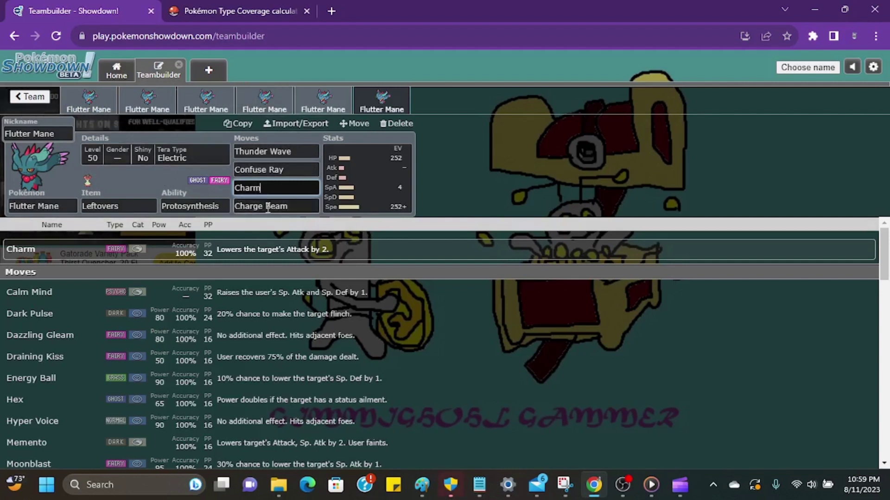
{"action": "left_click", "coordinate": [341, 206]}
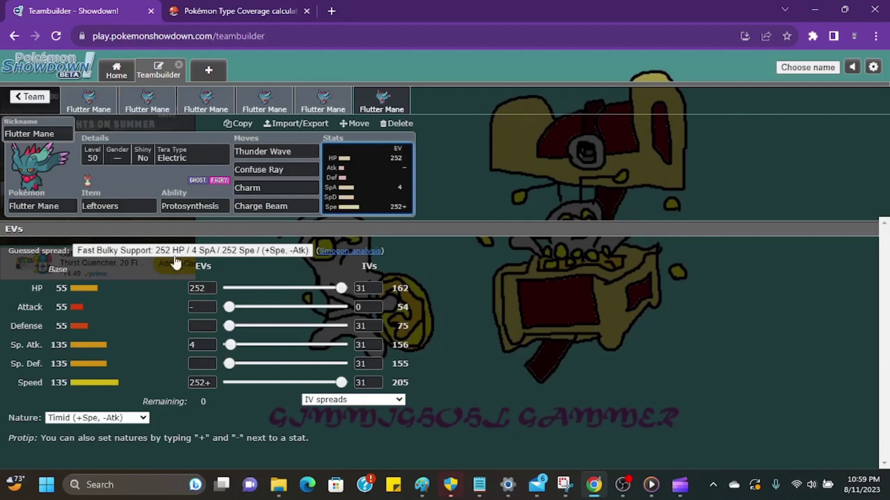
{"action": "left_click", "coordinate": [266, 206]}
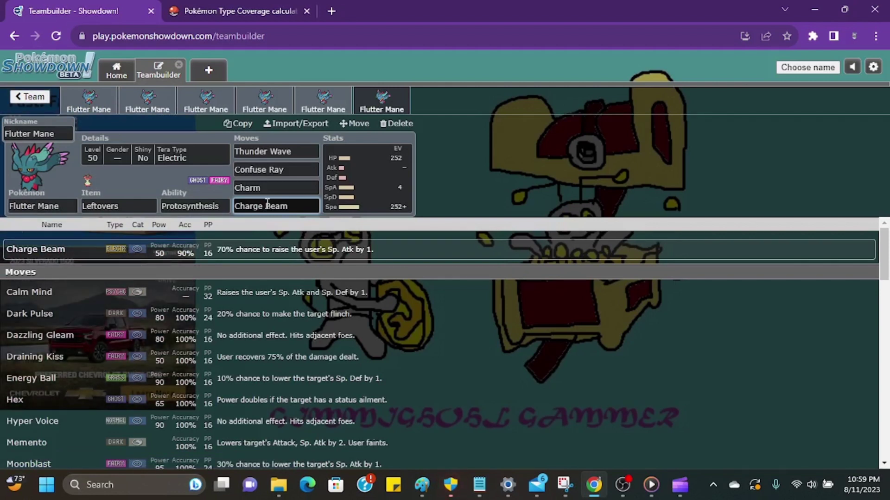
{"action": "left_click", "coordinate": [274, 112]}
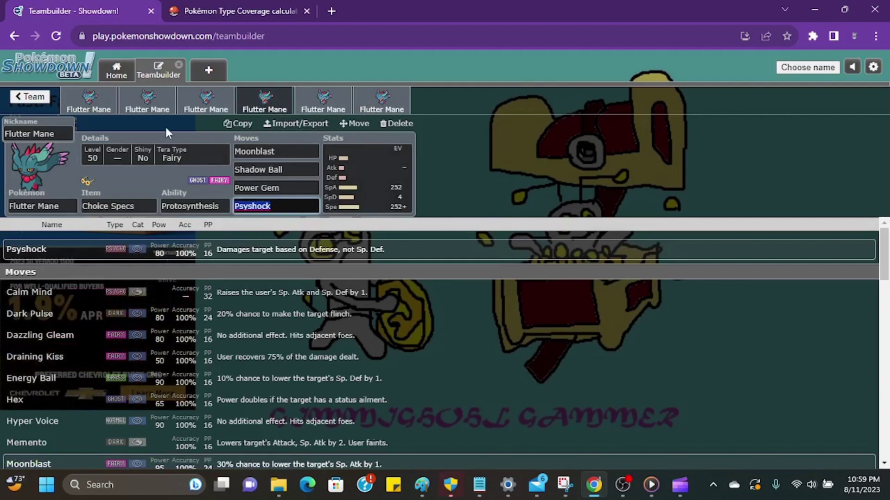
Open the Booster Energy set, check Moonblast, and show its 252 SpA / 4 SpD / 252+ Spe spread
{"action": "left_click", "coordinate": [99, 107]}
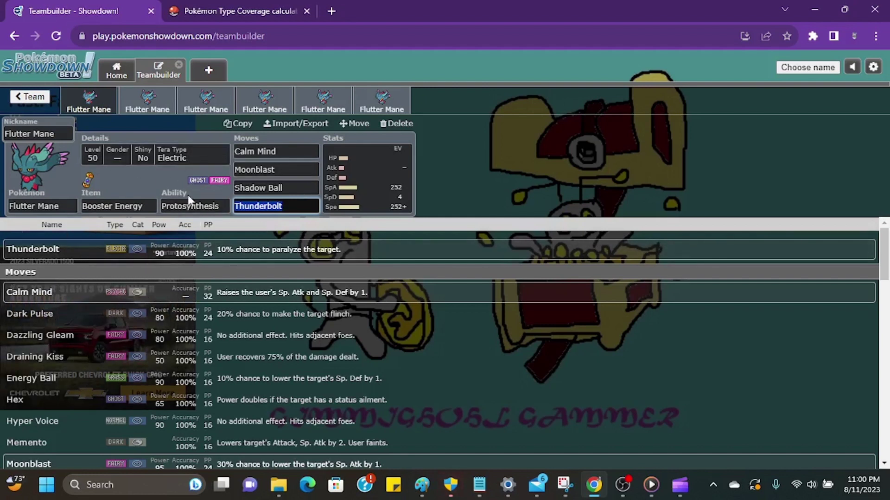
{"action": "left_click", "coordinate": [271, 170]}
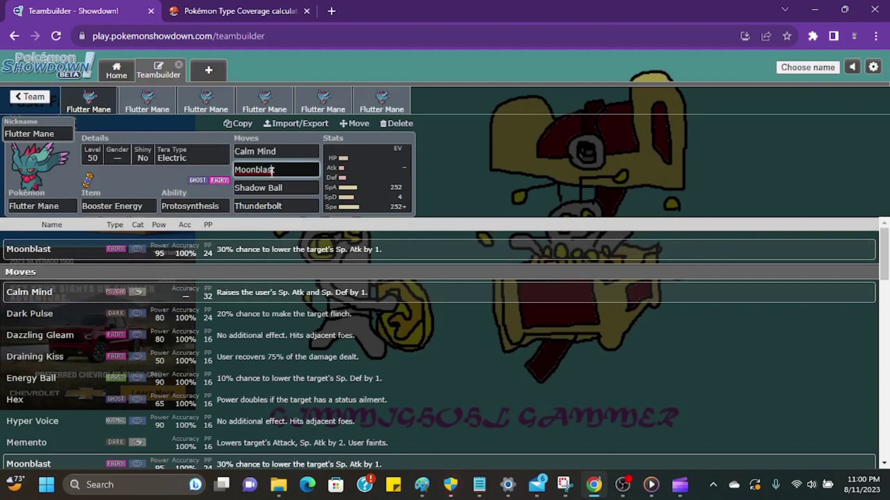
{"action": "left_click", "coordinate": [335, 185]}
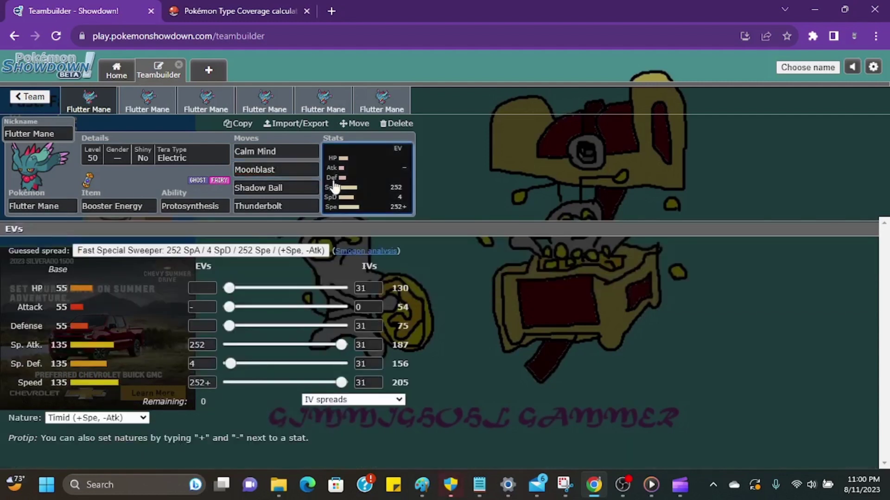